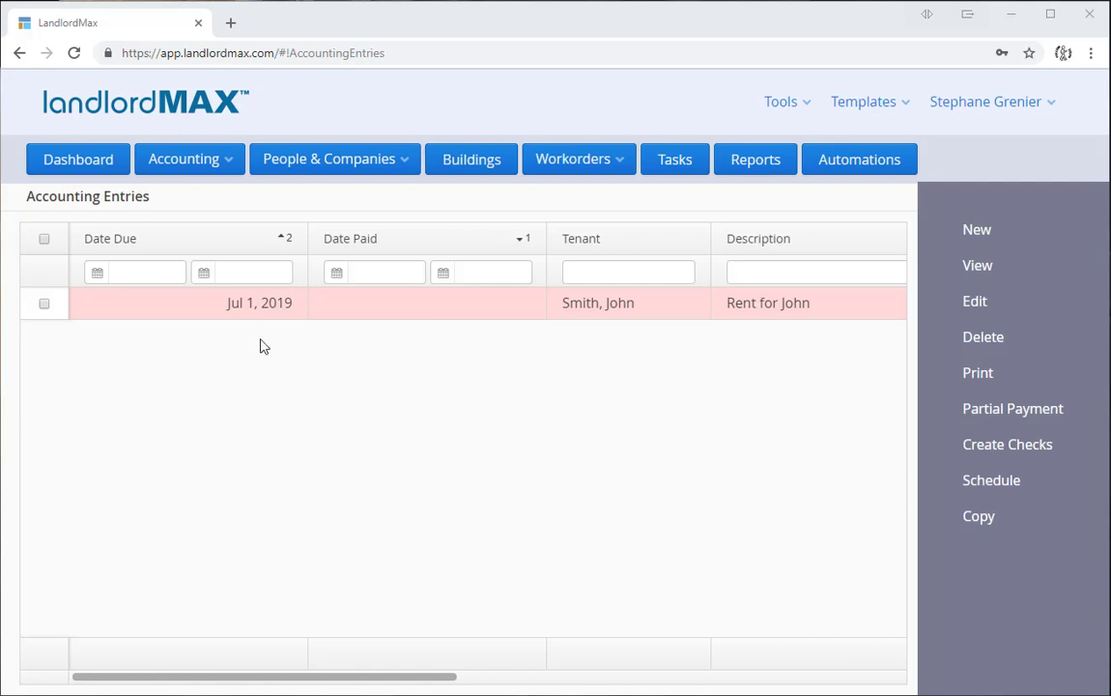
Step: Scroll to the amount columns and select the unpaid 1,000.00 July rent entry
{"action": "left_click_drag", "start_coordinate": [404, 679], "coordinate": [858, 653]}
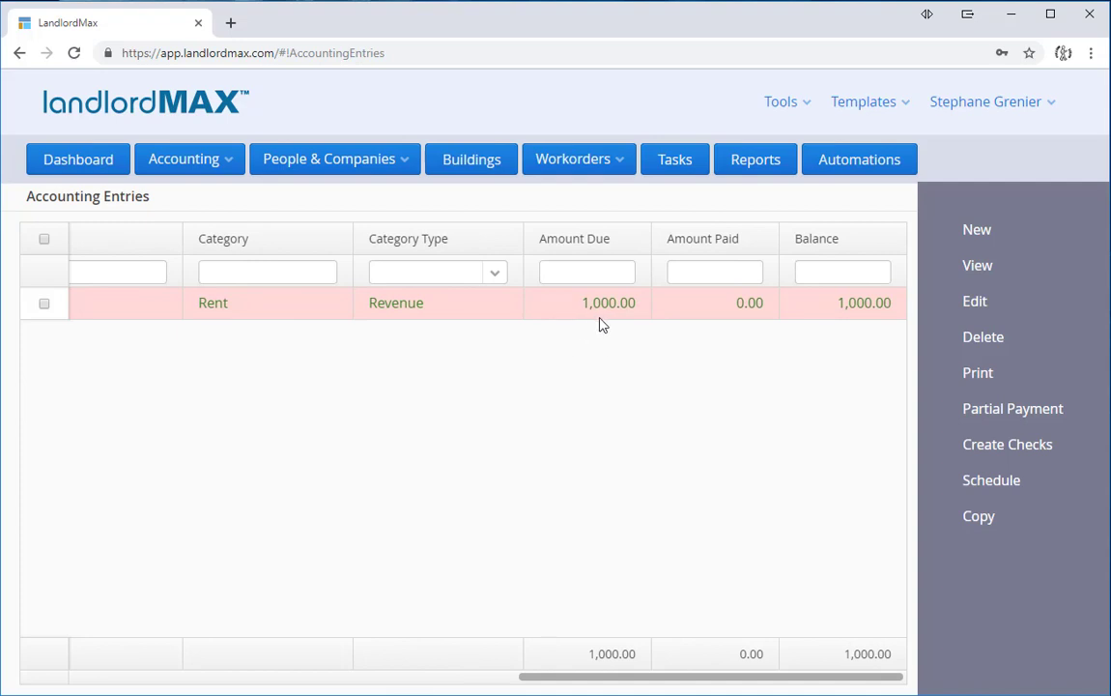
{"action": "left_click", "coordinate": [45, 303]}
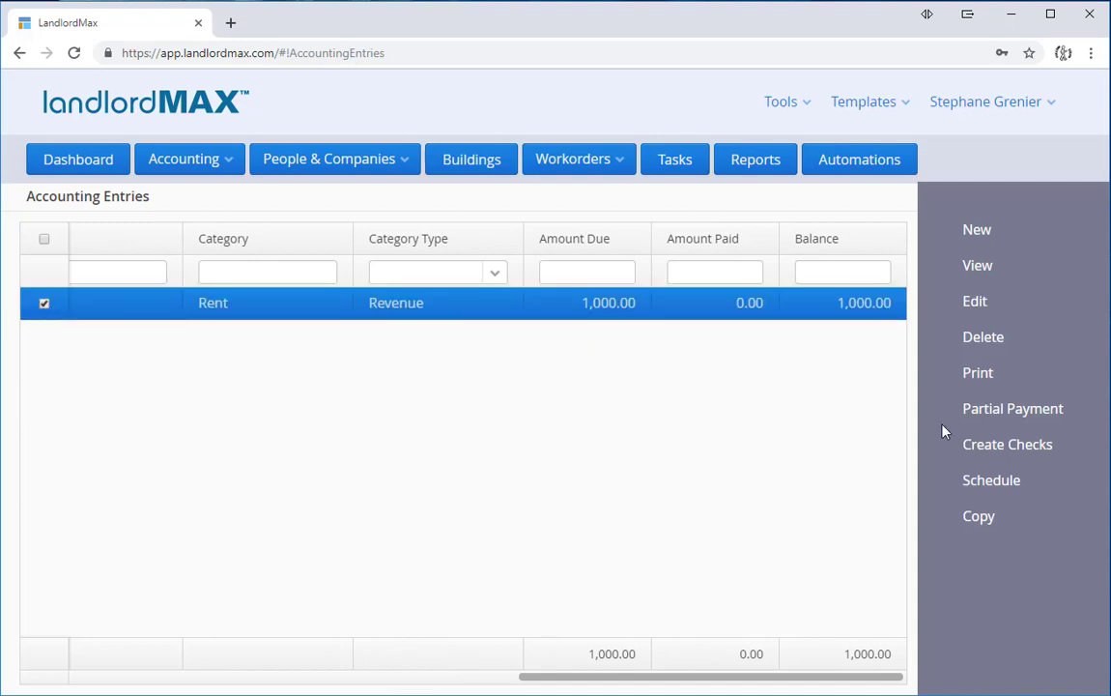
Step: Start a partial payment dated Jul 26, 2019, appending '- partial payment' to the description and paying 200
{"action": "left_click", "coordinate": [1003, 414]}
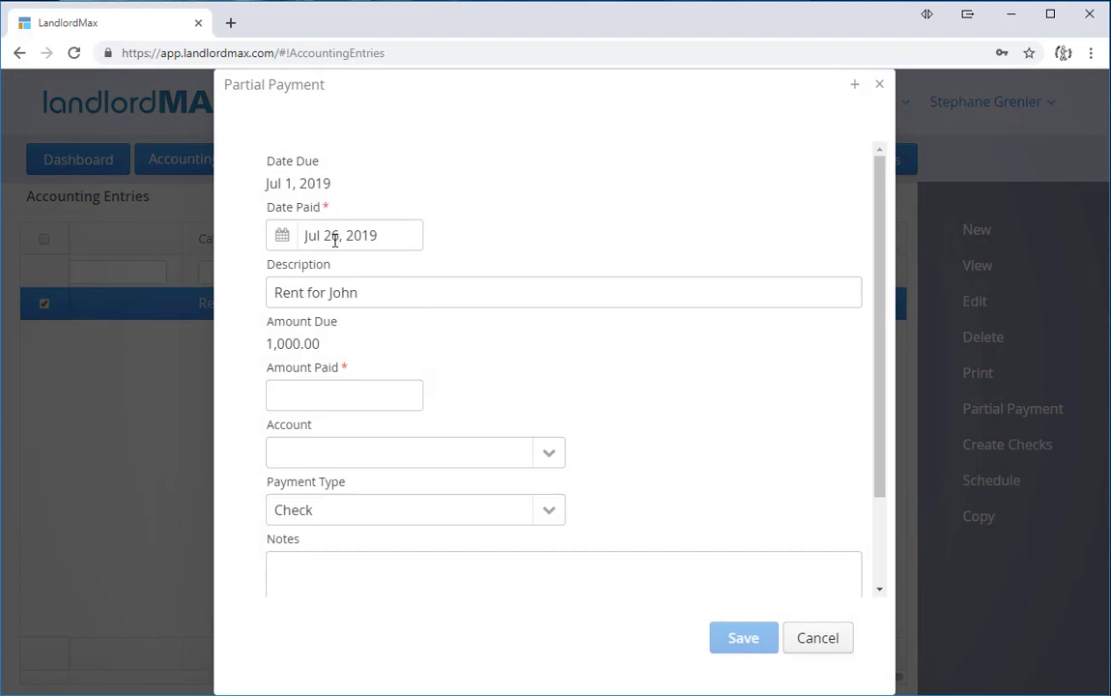
{"action": "left_click", "coordinate": [284, 235]}
{"action": "left_click", "coordinate": [543, 210]}
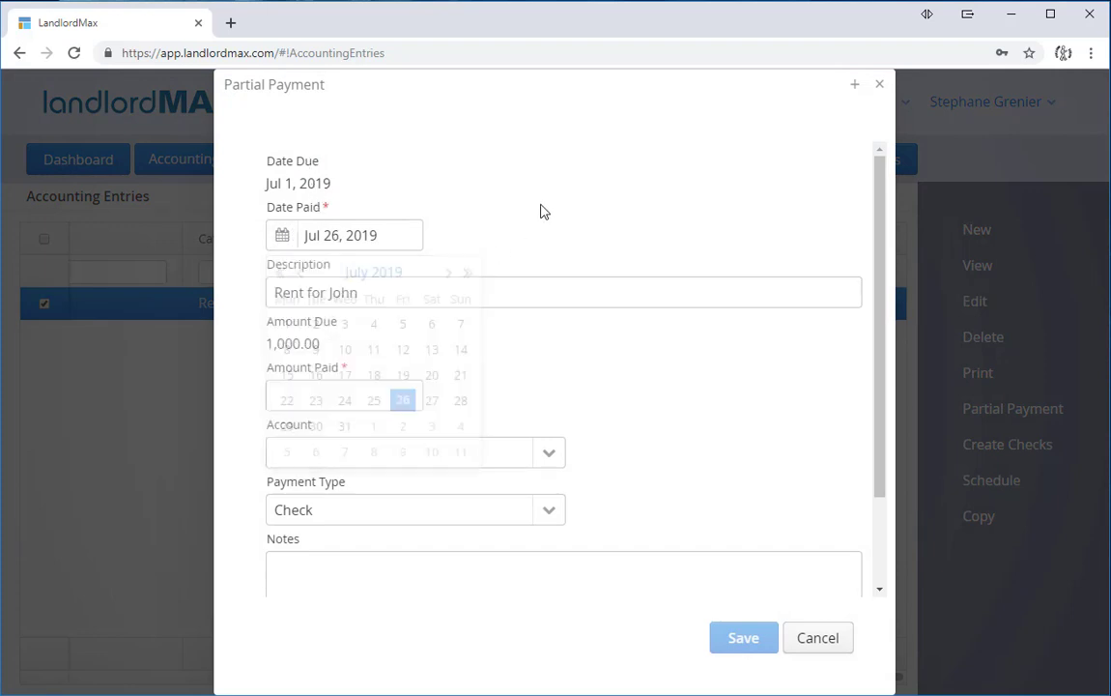
{"action": "left_click", "coordinate": [373, 290]}
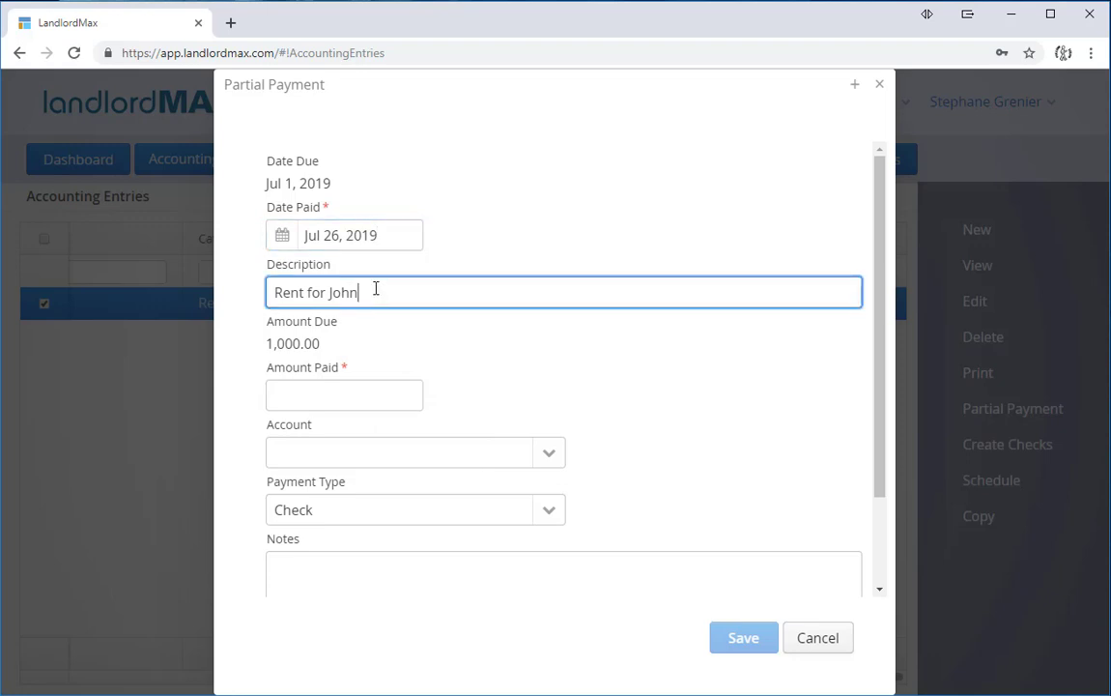
{"action": "type", "text": "- partial payment"}
{"action": "left_click", "coordinate": [340, 393]}
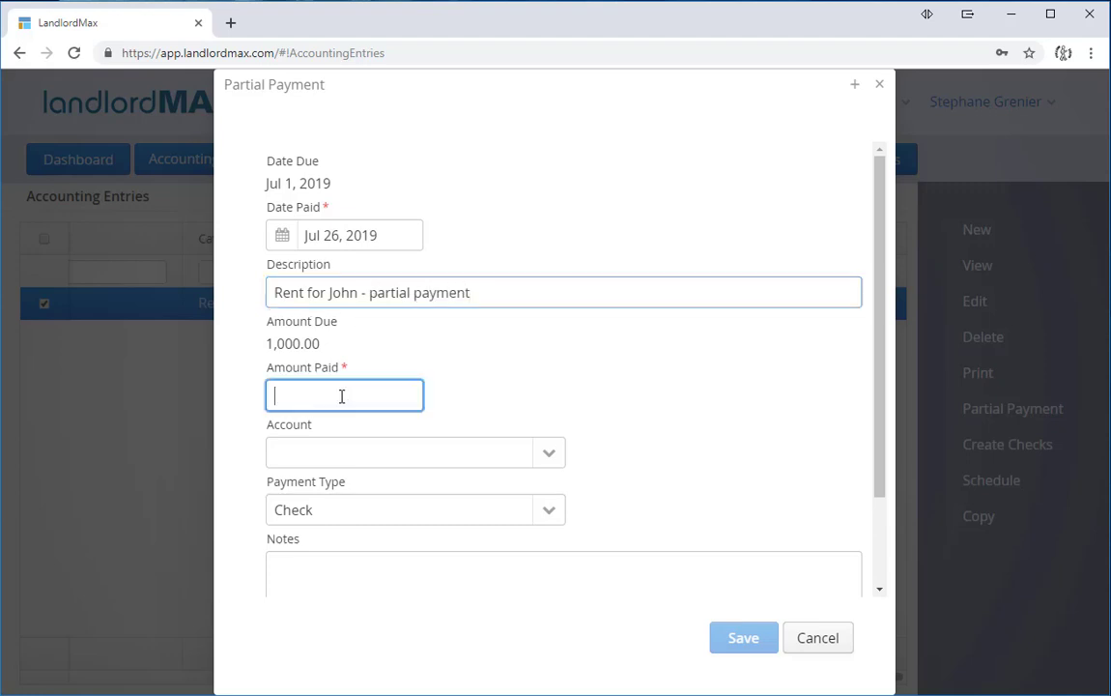
{"action": "type", "text": "200"}
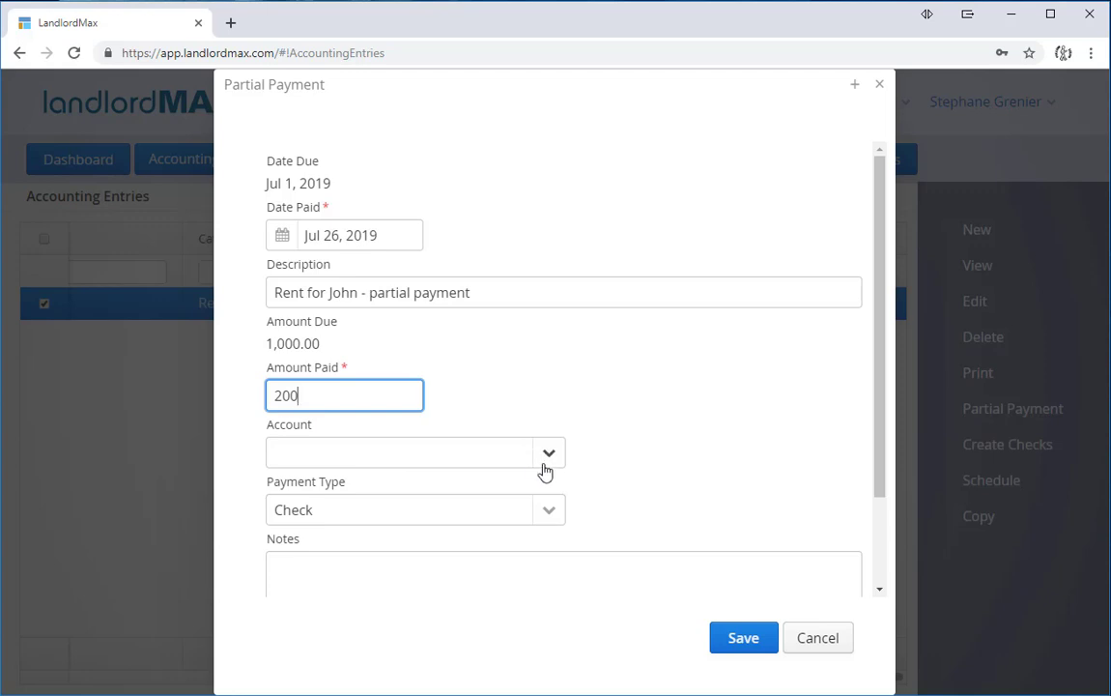
Step: Add a note that the tenant will pay the remainder in 3 days
{"action": "scroll", "coordinate": [512, 450], "scroll_direction": "down", "scroll_amount": 1}
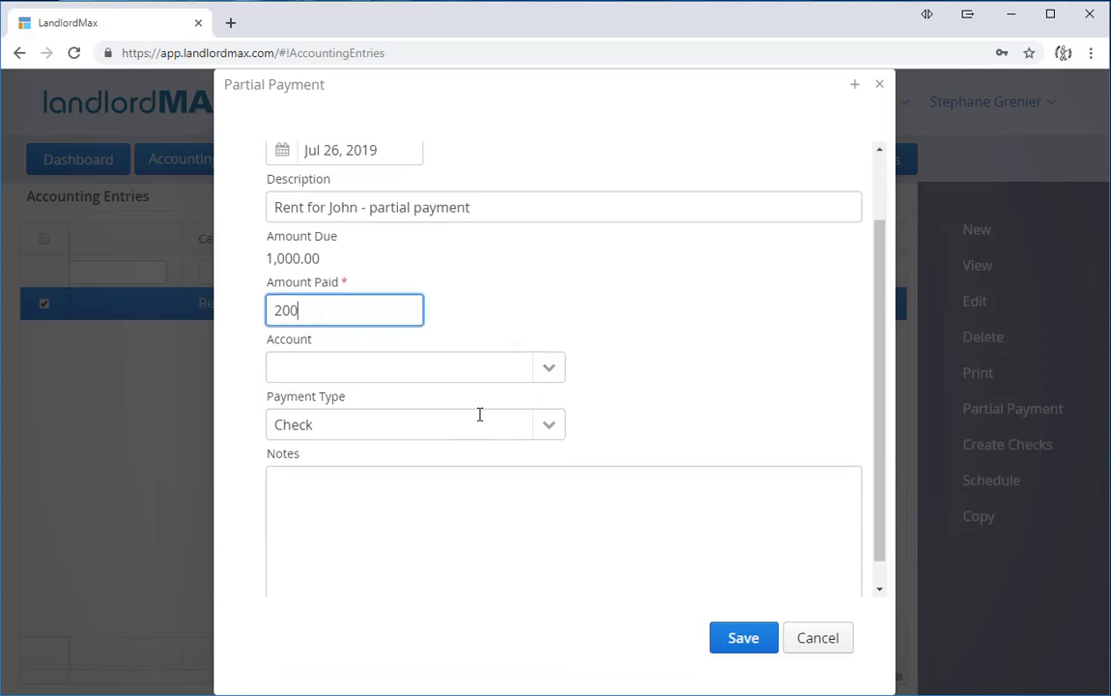
{"action": "left_click", "coordinate": [379, 506]}
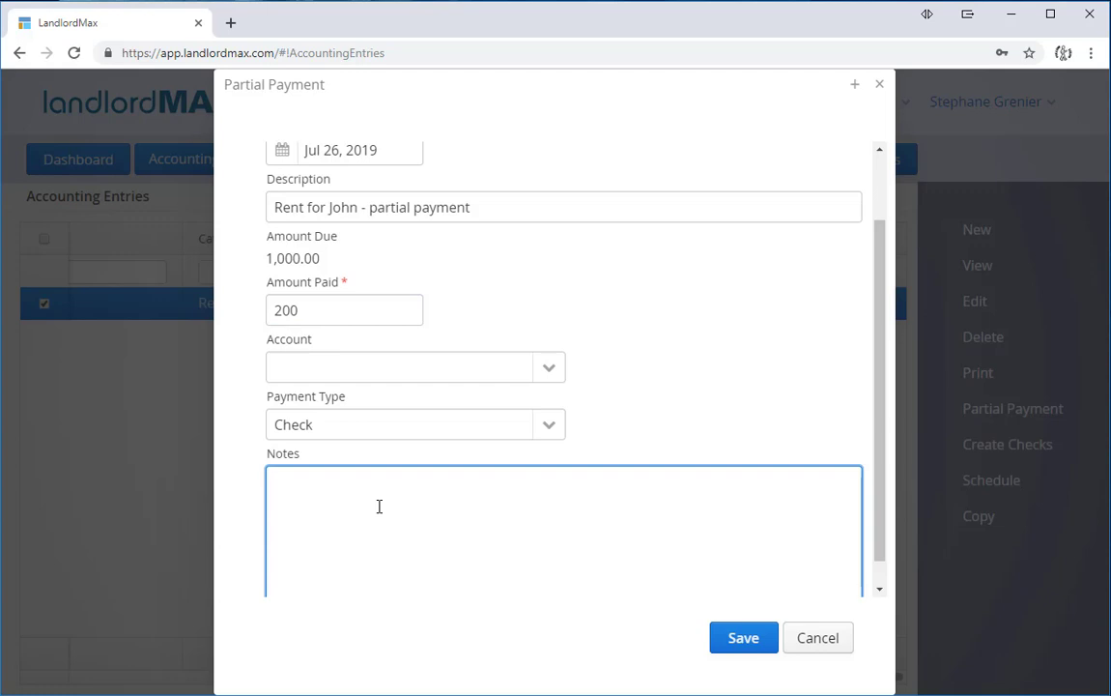
{"action": "type", "text": "John will pay the remainnde"}
{"action": "key", "text": "BackSpace"}
{"action": "key", "text": "BackSpace"}
{"action": "key", "text": "BackSpace"}
{"action": "type", "text": "der in "}
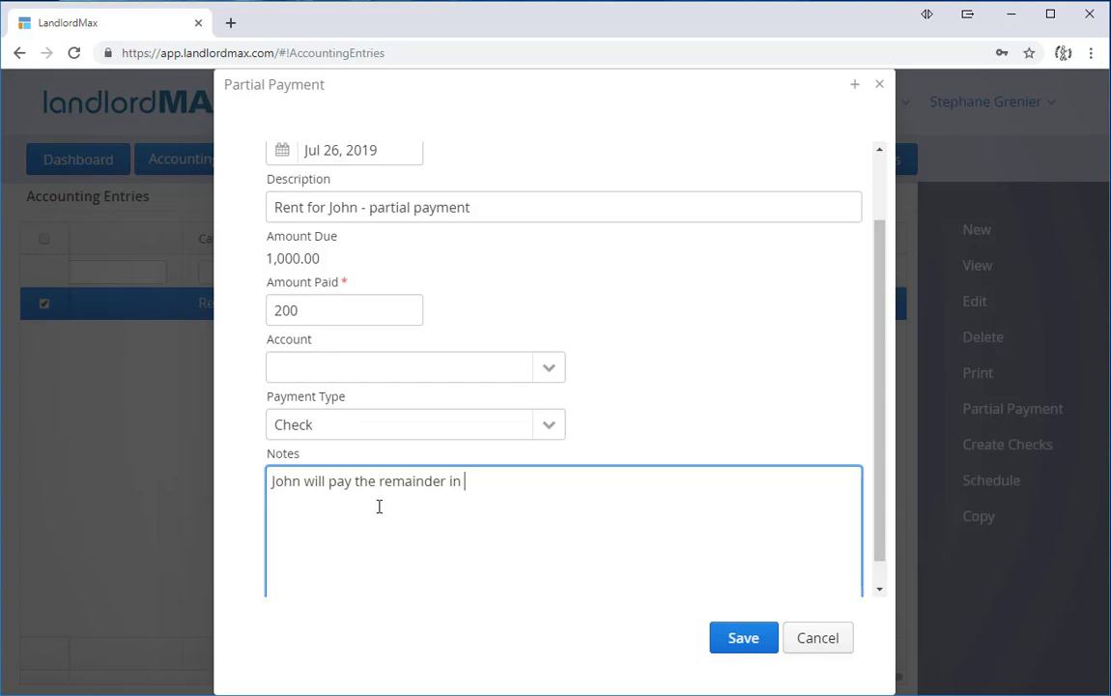
{"action": "type", "text": "3 days."}
Step: Save the 200 payment and review the split into a paid 200.00 and unpaid 800.00 entry
{"action": "left_click", "coordinate": [741, 642]}
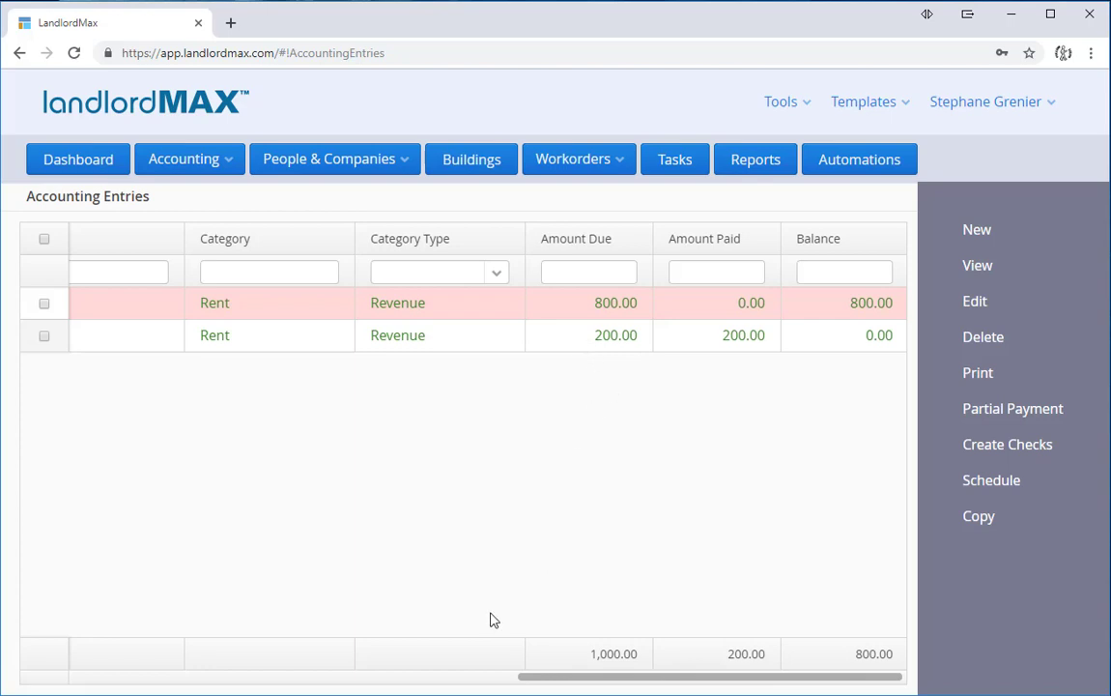
{"action": "left_click_drag", "start_coordinate": [551, 676], "coordinate": [102, 668]}
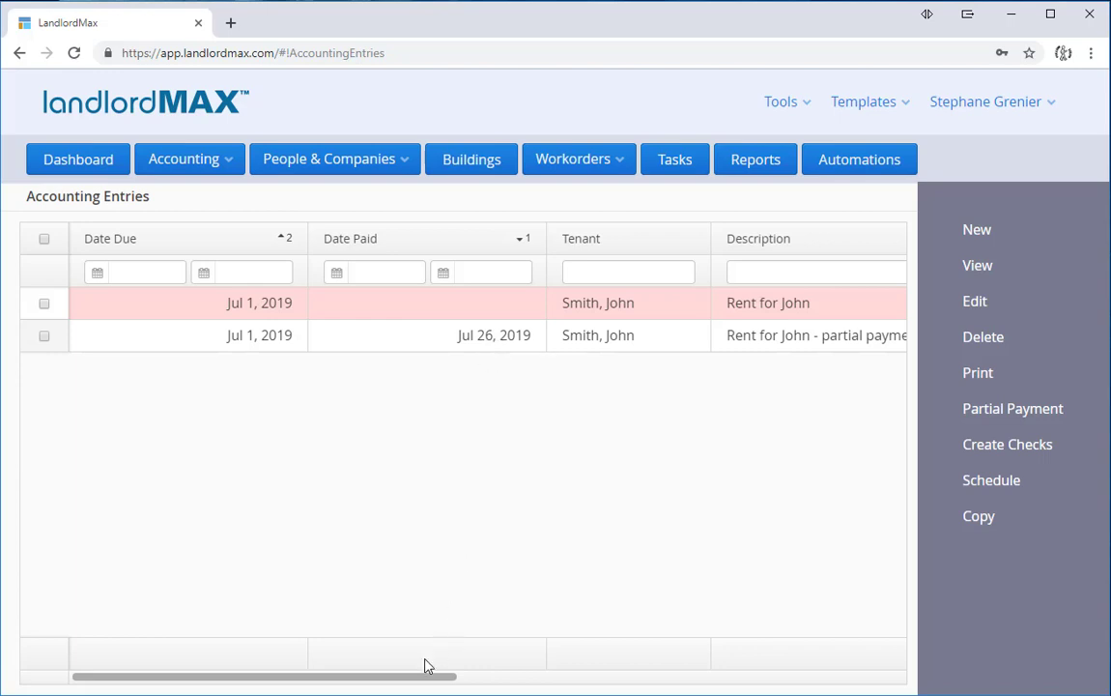
{"action": "left_click_drag", "start_coordinate": [412, 676], "coordinate": [925, 655]}
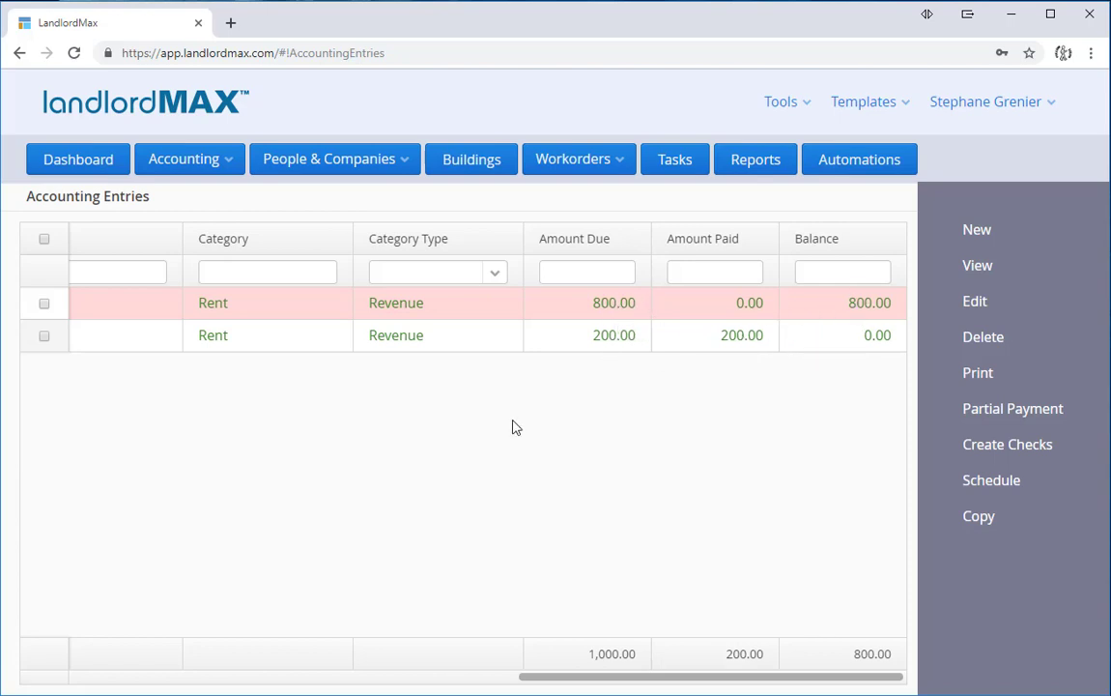
Step: Go to Suggested Accounting Entries and select the Aug 1, 2019 rent suggestion of 1,000.00
{"action": "left_click", "coordinate": [222, 170]}
{"action": "mouse_move", "coordinate": [236, 196]}
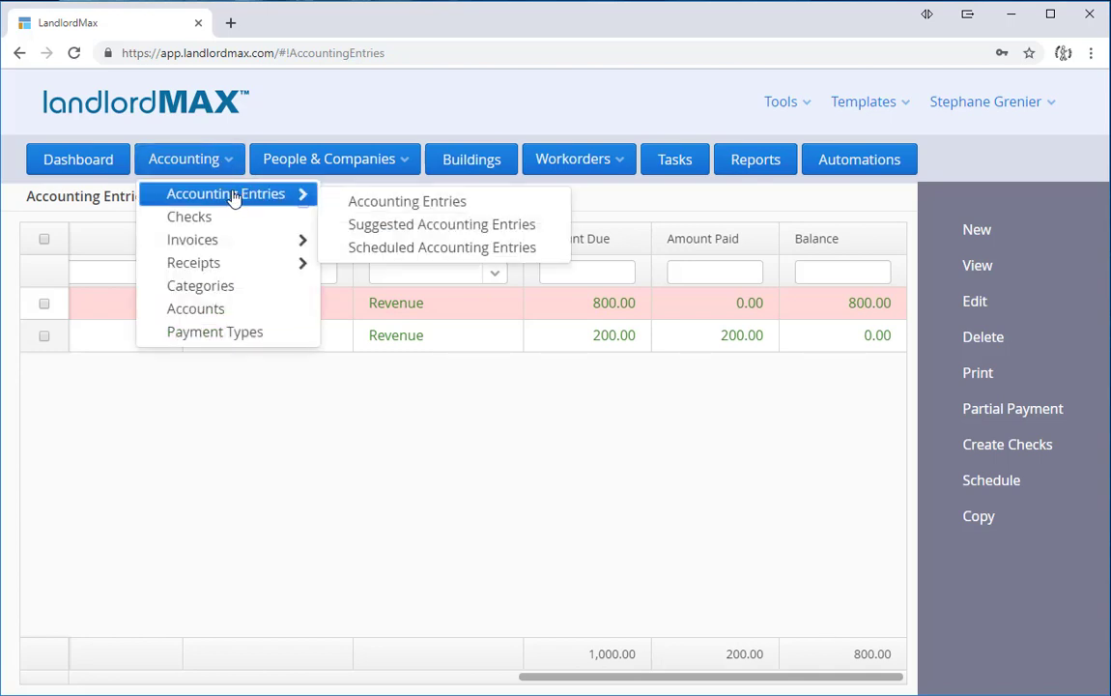
{"action": "left_click", "coordinate": [404, 232]}
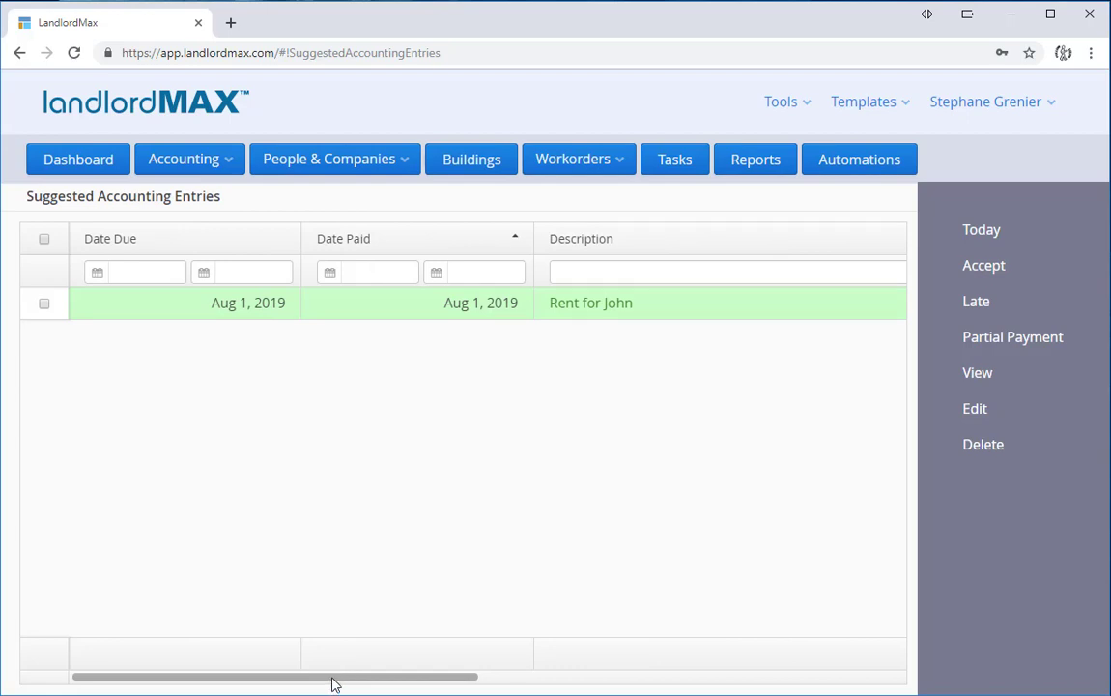
{"action": "left_click", "coordinate": [541, 677]}
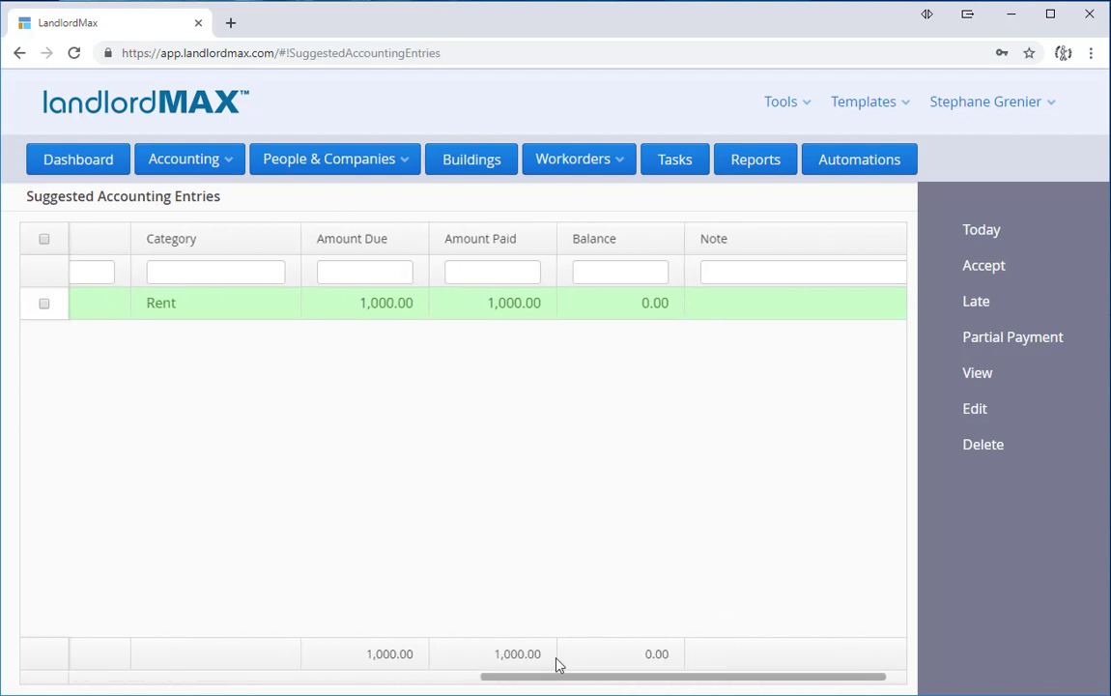
{"action": "left_click_drag", "start_coordinate": [526, 680], "coordinate": [69, 675]}
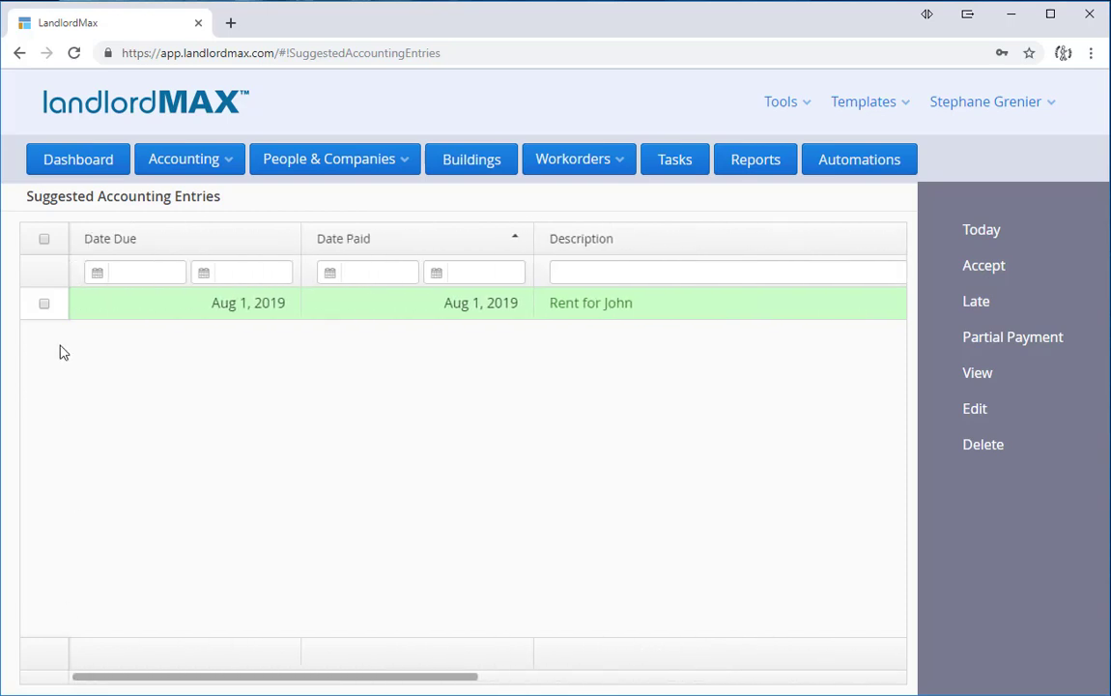
{"action": "left_click", "coordinate": [46, 305]}
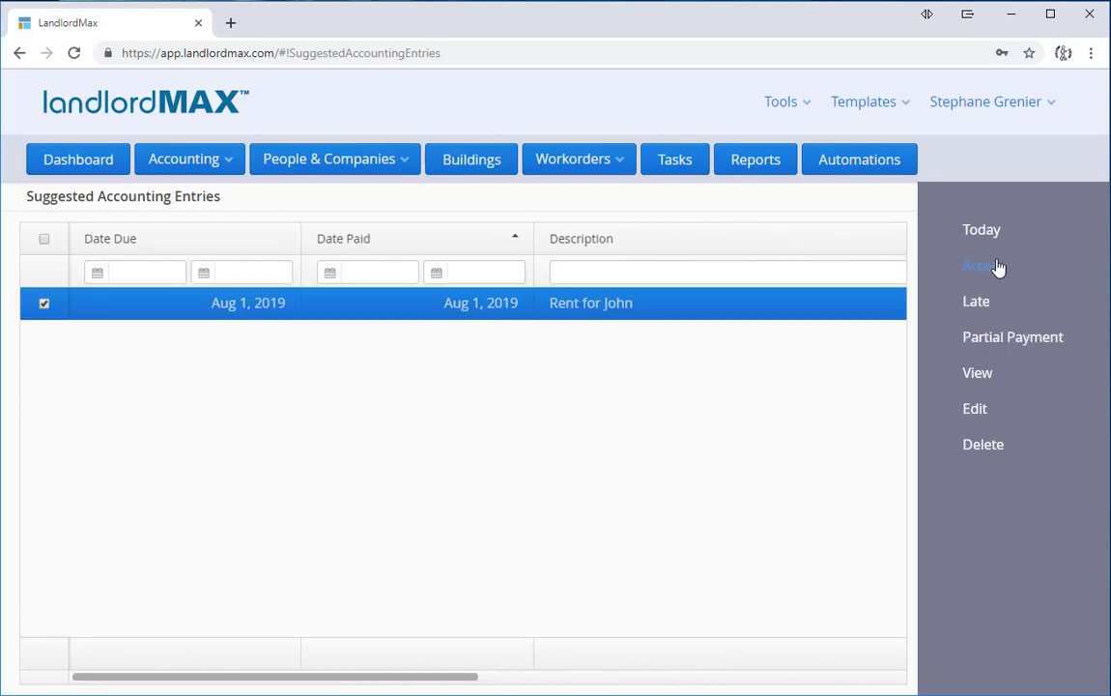
Step: Save a 400 Cash partial payment on August rent, noting 'He likes to pay part of it early.'
{"action": "left_click", "coordinate": [976, 346]}
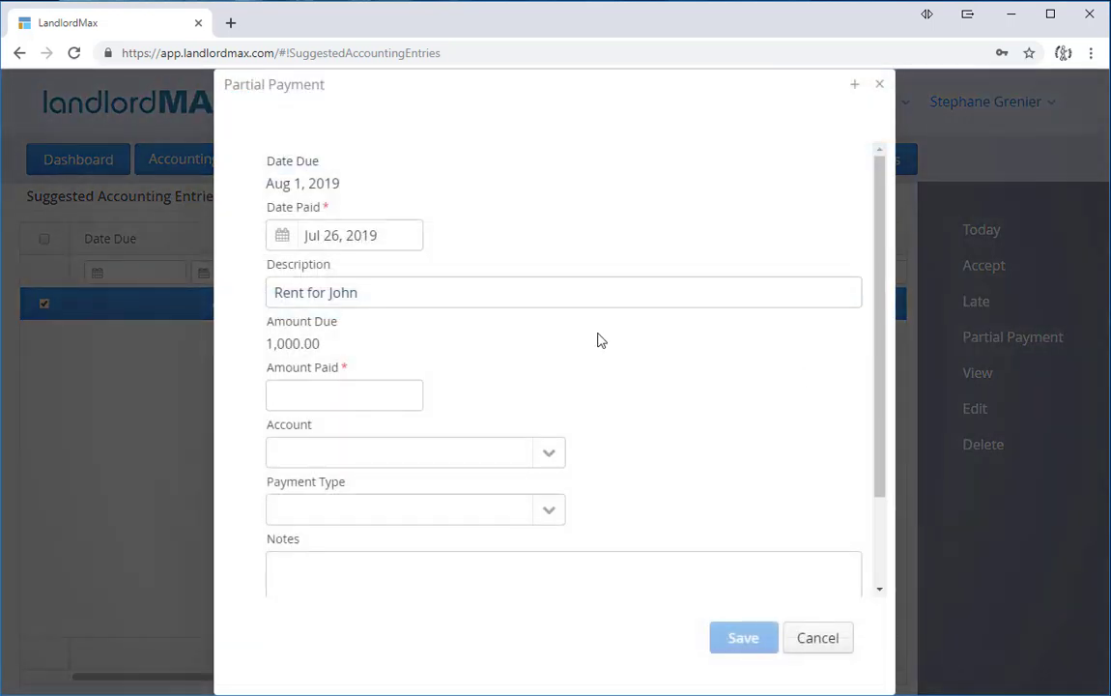
{"action": "left_click", "coordinate": [321, 388]}
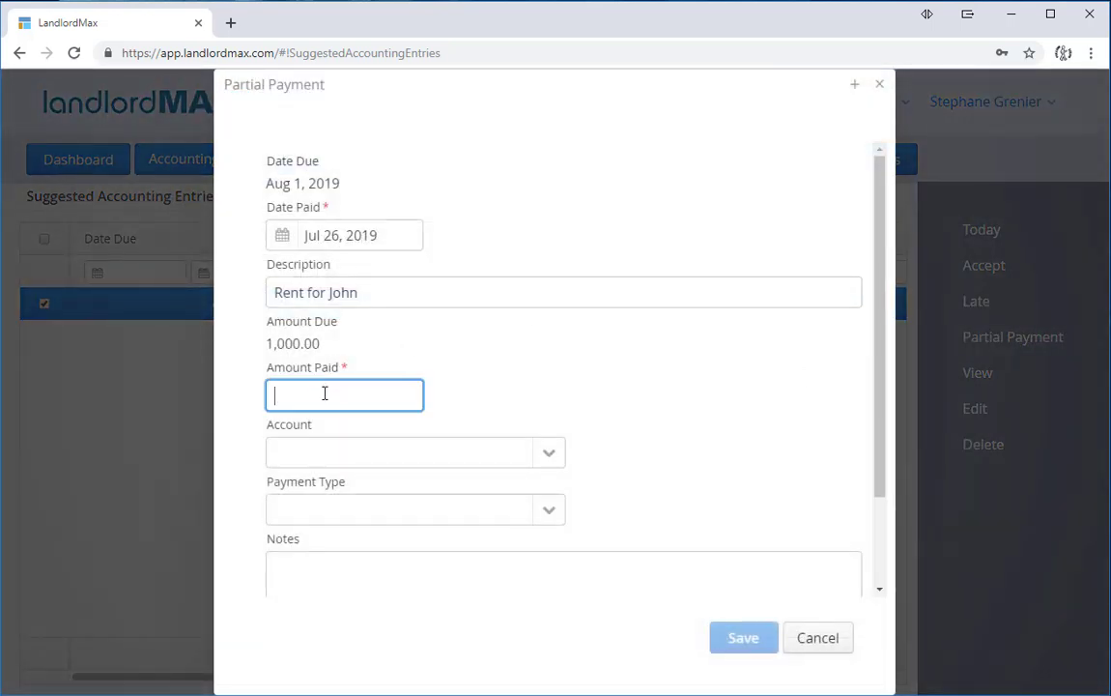
{"action": "type", "text": "400"}
{"action": "left_click", "coordinate": [549, 510]}
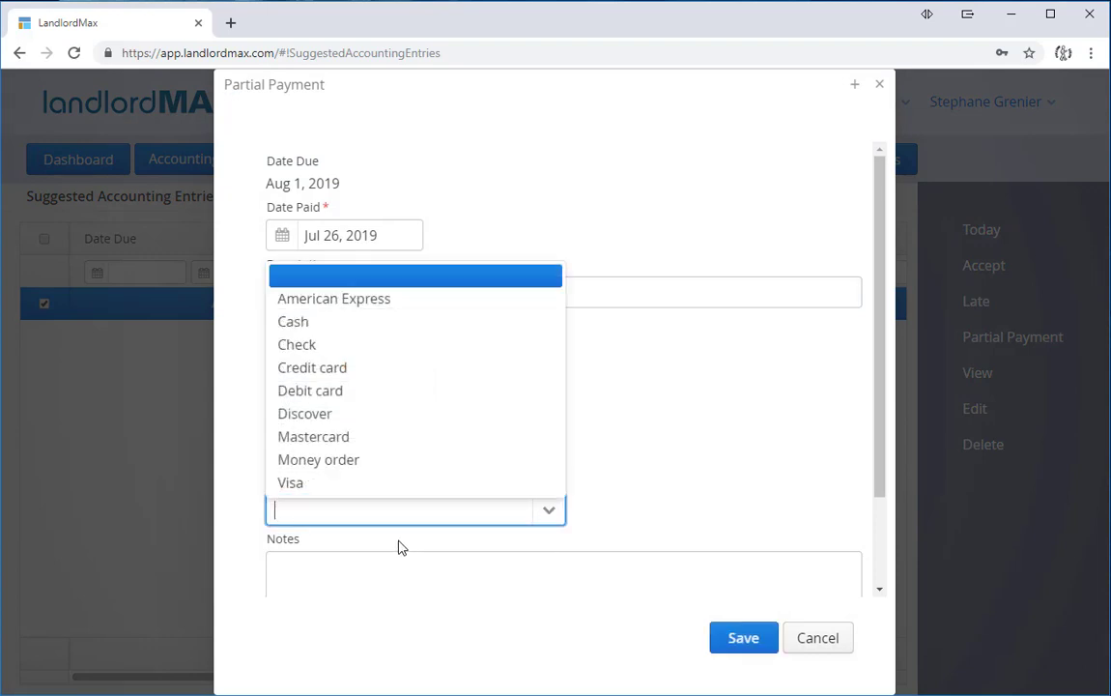
{"action": "left_click", "coordinate": [342, 324]}
{"action": "scroll", "coordinate": [541, 541], "scroll_direction": "down", "scroll_amount": 2}
{"action": "left_click", "coordinate": [552, 515]}
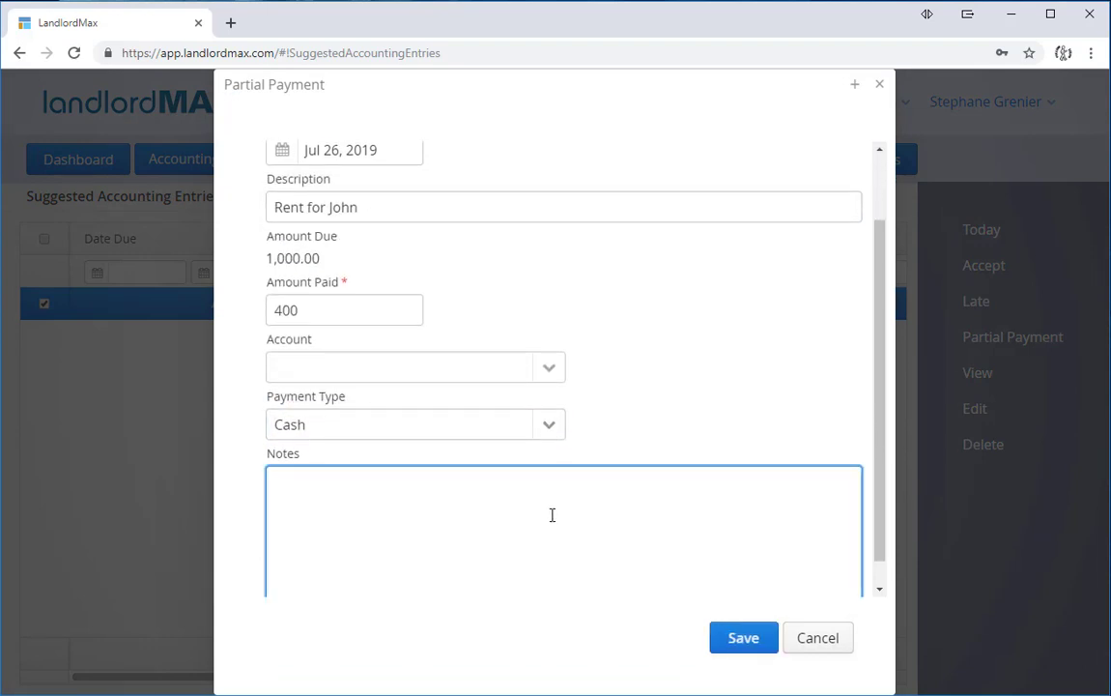
{"action": "type", "text": "He likes to pay par"}
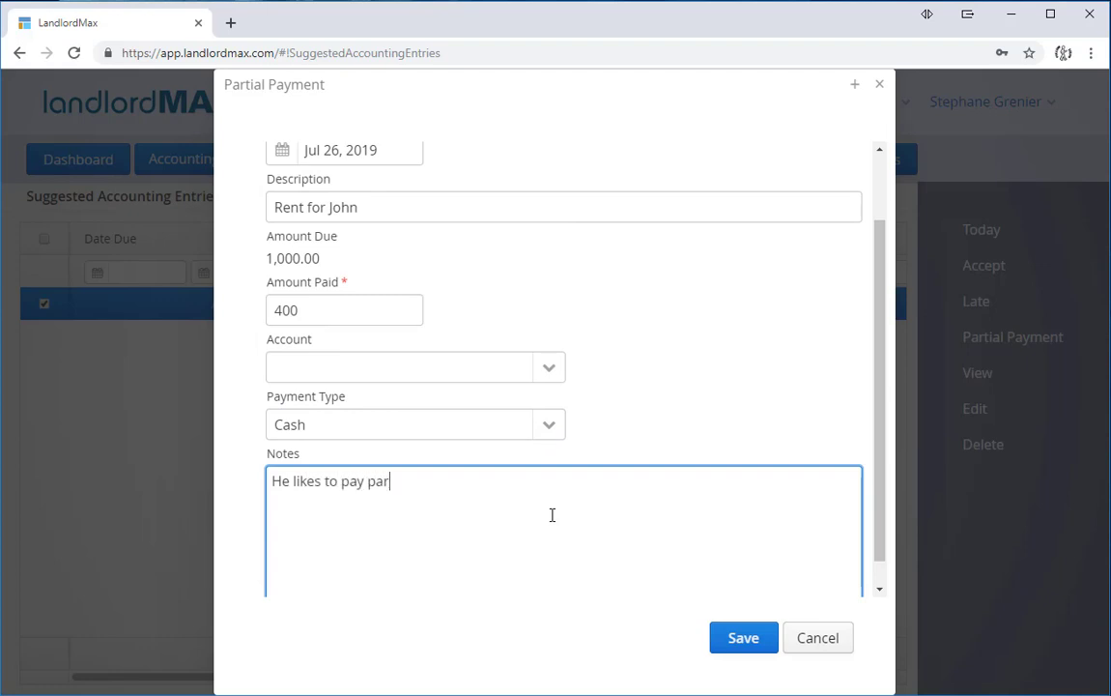
{"action": "type", "text": "t of it early."}
{"action": "left_click", "coordinate": [739, 639]}
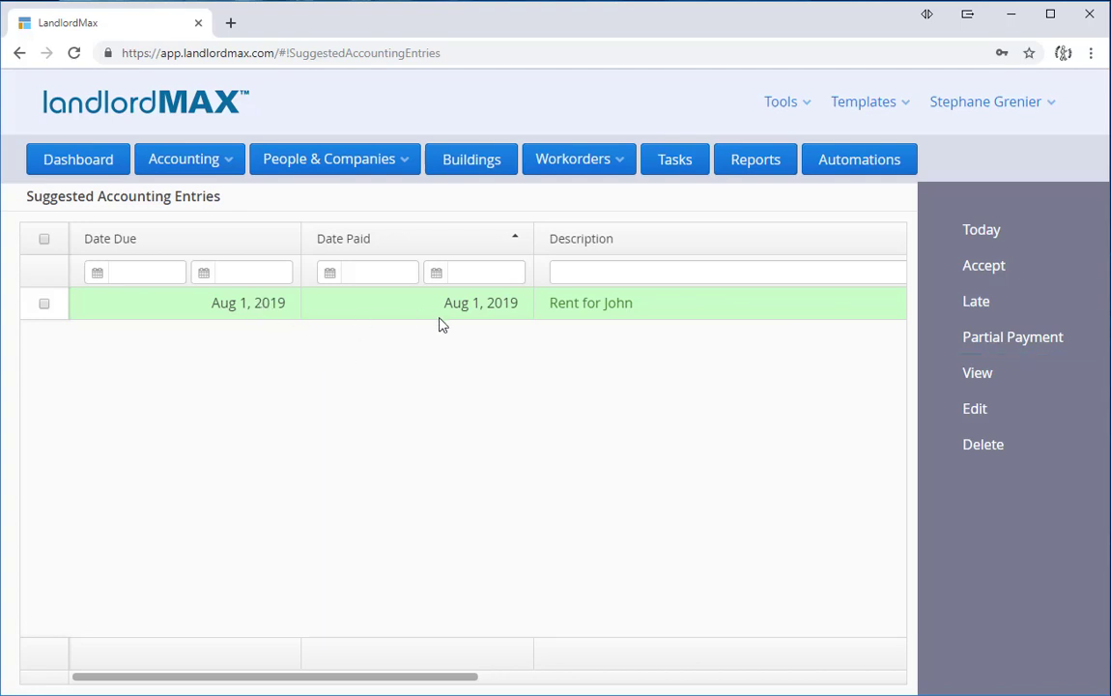
{"action": "left_click_drag", "start_coordinate": [404, 676], "coordinate": [409, 676]}
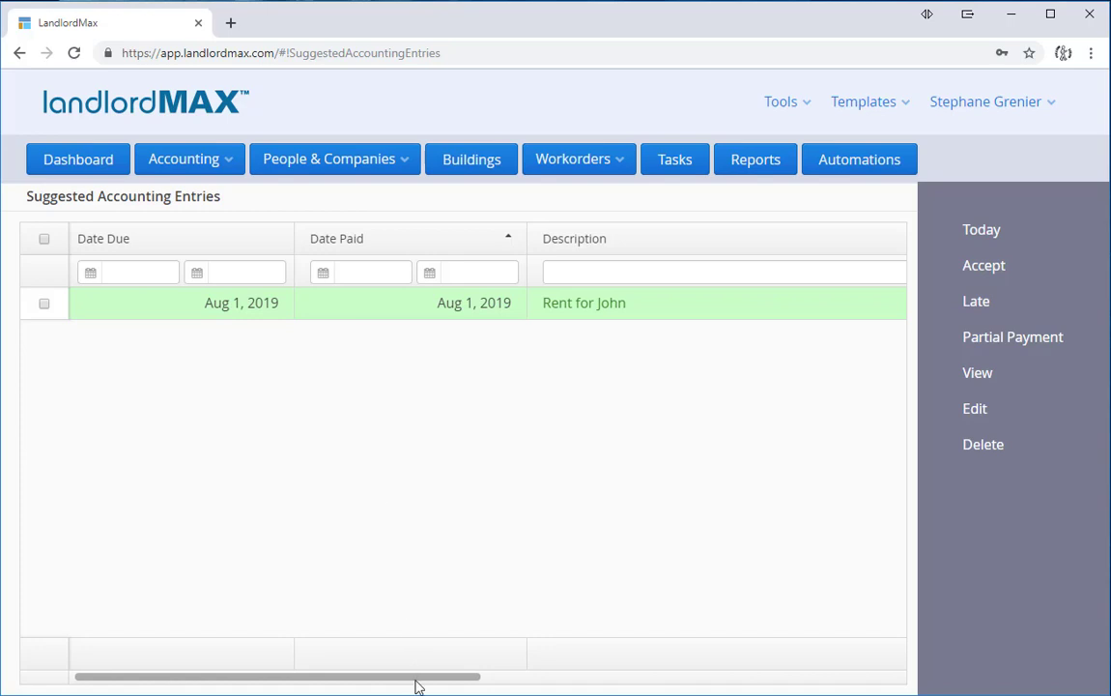
{"action": "left_click_drag", "start_coordinate": [413, 682], "coordinate": [776, 670]}
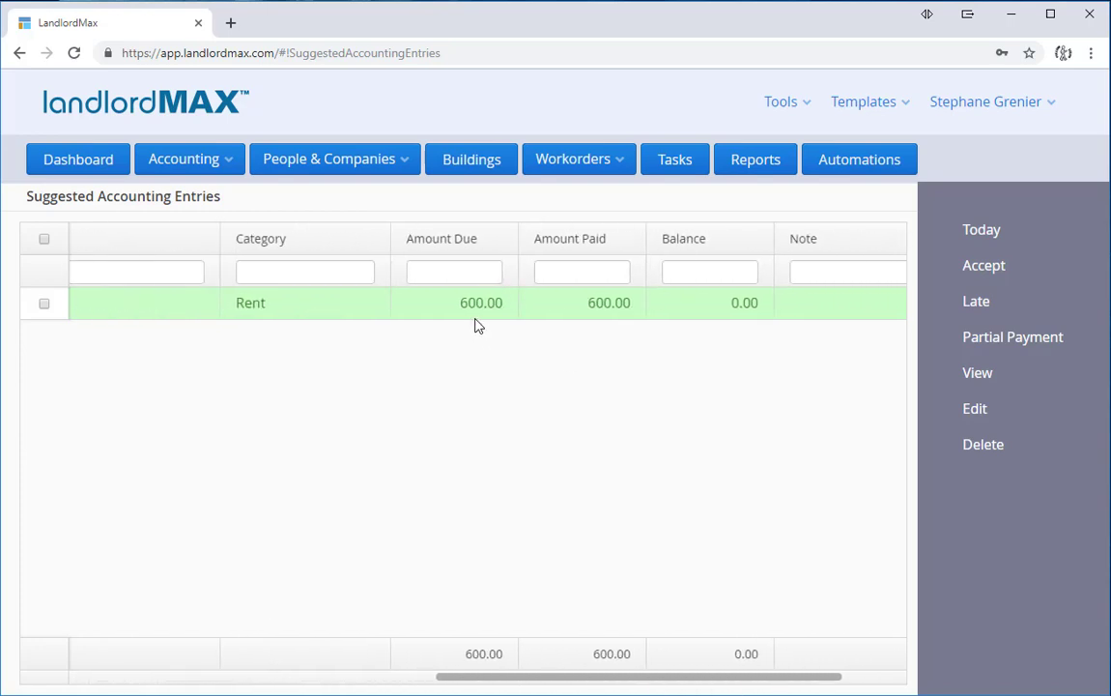
Step: Return to the Accounting Entries list and scroll right to check the 400.00 August entry and totals
{"action": "left_click", "coordinate": [190, 159]}
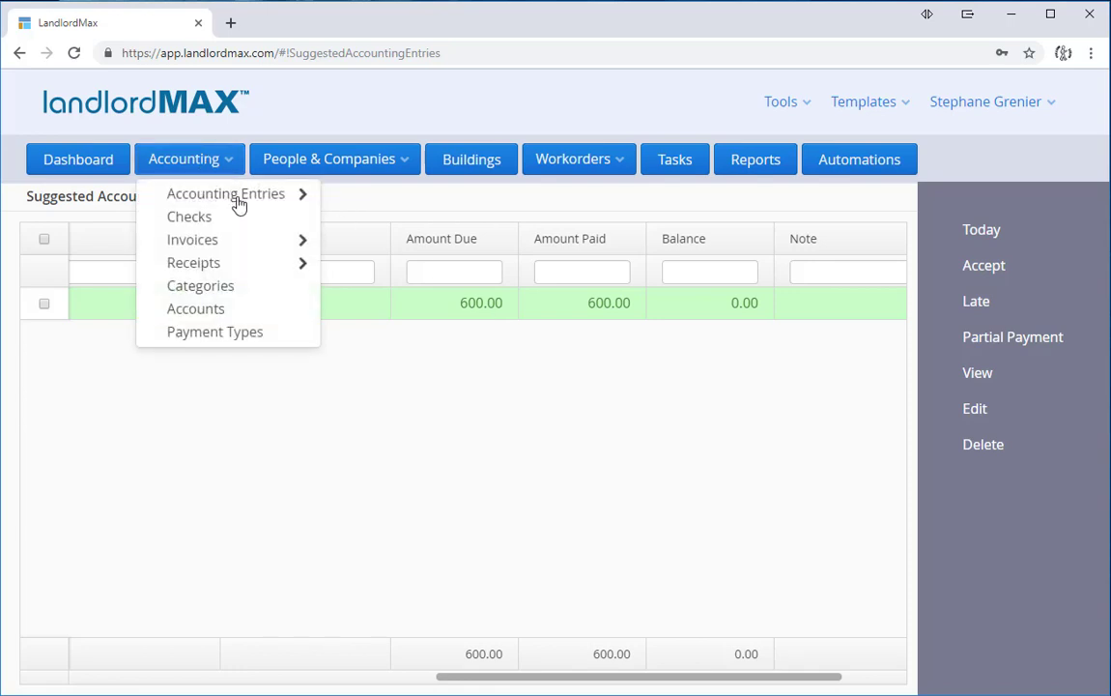
{"action": "mouse_move", "coordinate": [239, 198]}
{"action": "left_click", "coordinate": [377, 201]}
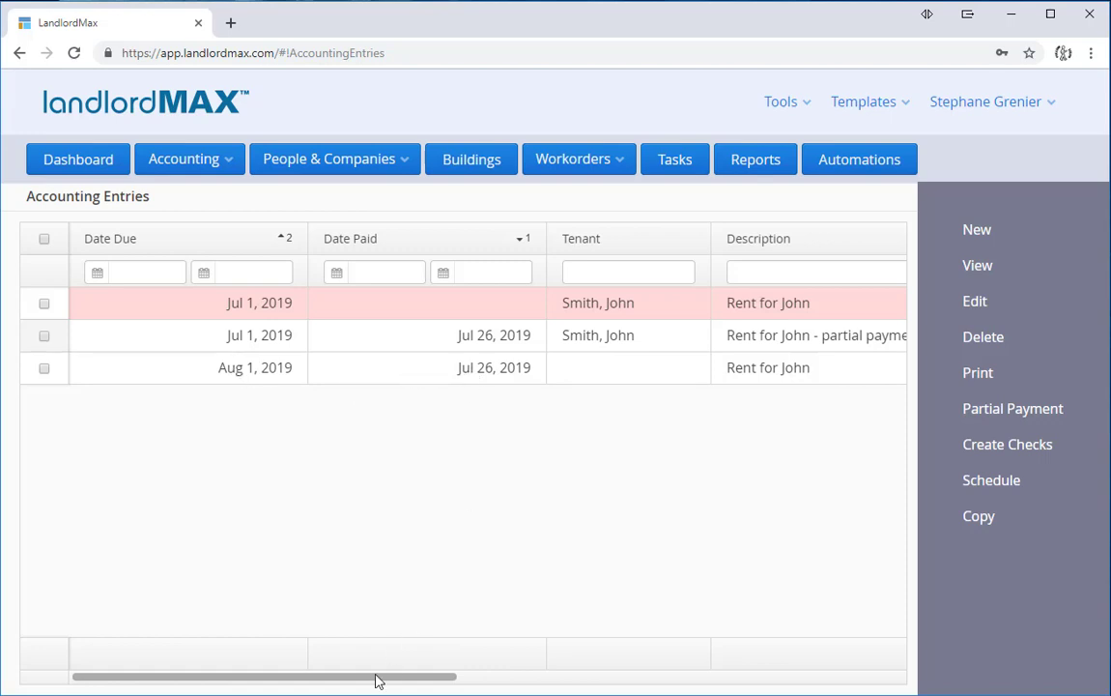
{"action": "left_click_drag", "start_coordinate": [377, 681], "coordinate": [843, 640]}
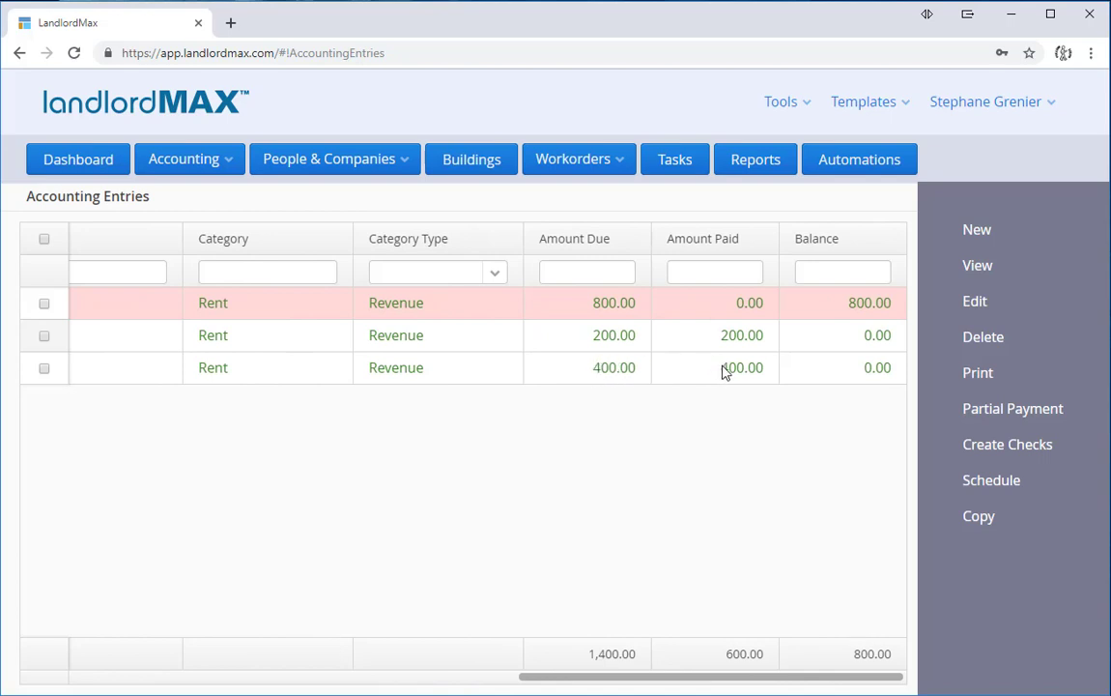